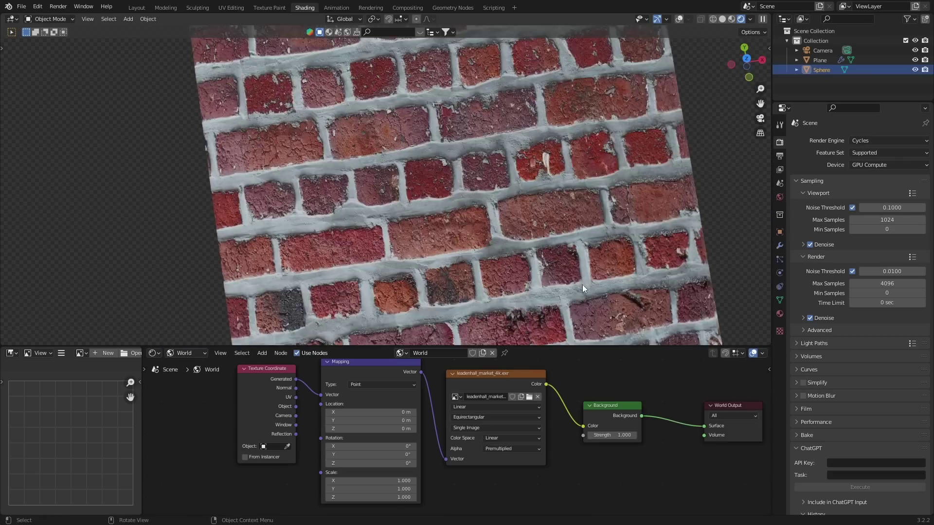
pyautogui.scroll(4, 582, 284)
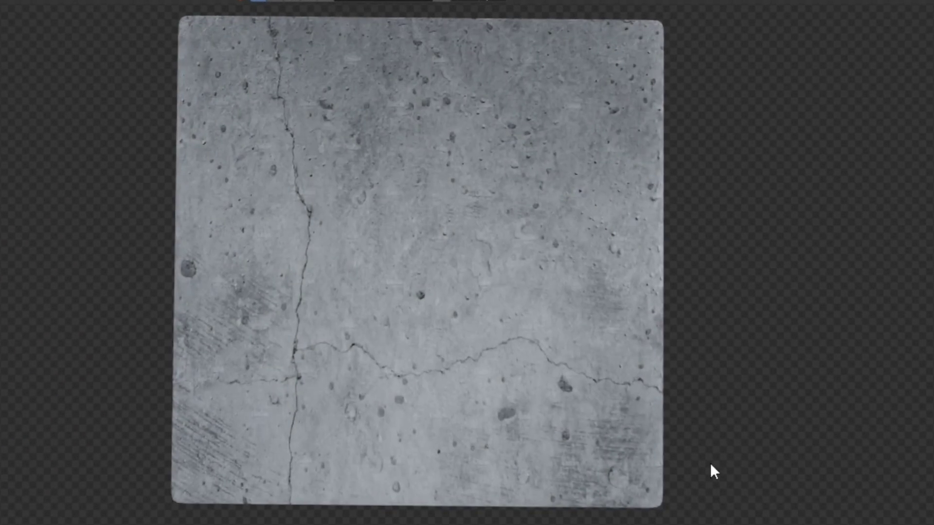
# Orbit to the concrete slab and link the rust Image Texture into the Concrete material nodes
pyautogui.moveTo(531, 340); pyautogui.dragTo(575, 277, button='middle')
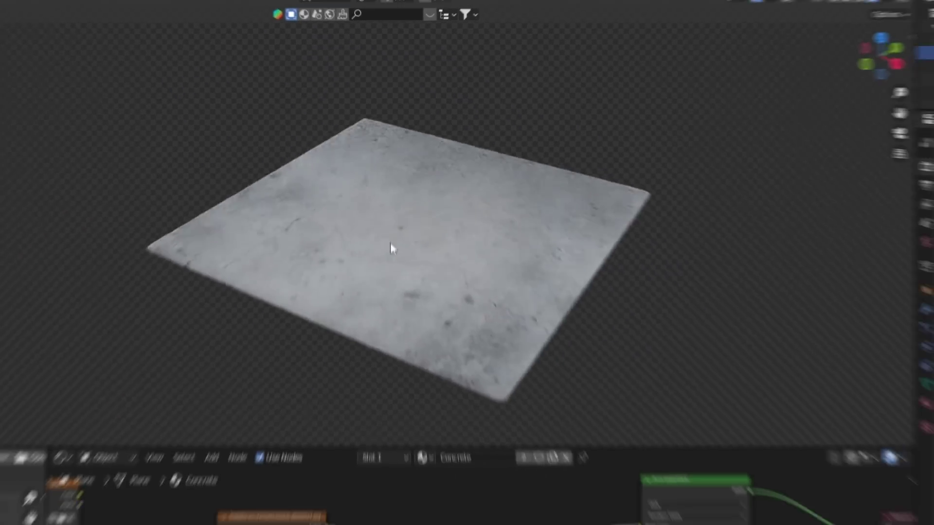
pyautogui.moveTo(396, 452); pyautogui.dragTo(589, 453)
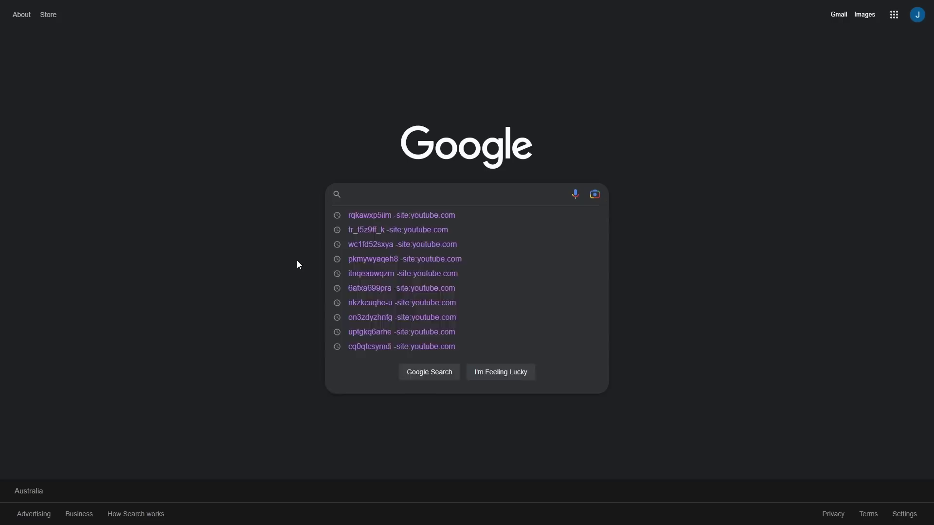
pyautogui.write('oh god please help it')
pyautogui.write('burns')
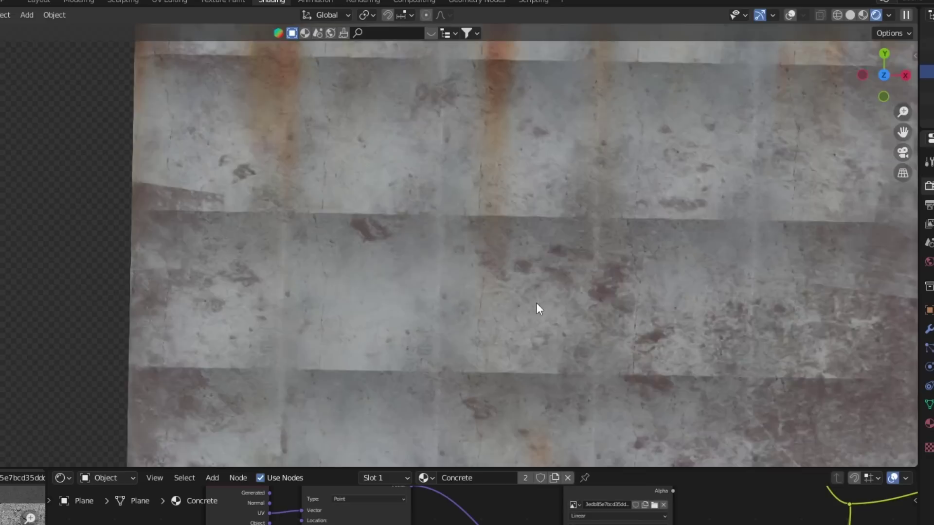
pyautogui.scroll(2, 537, 308)
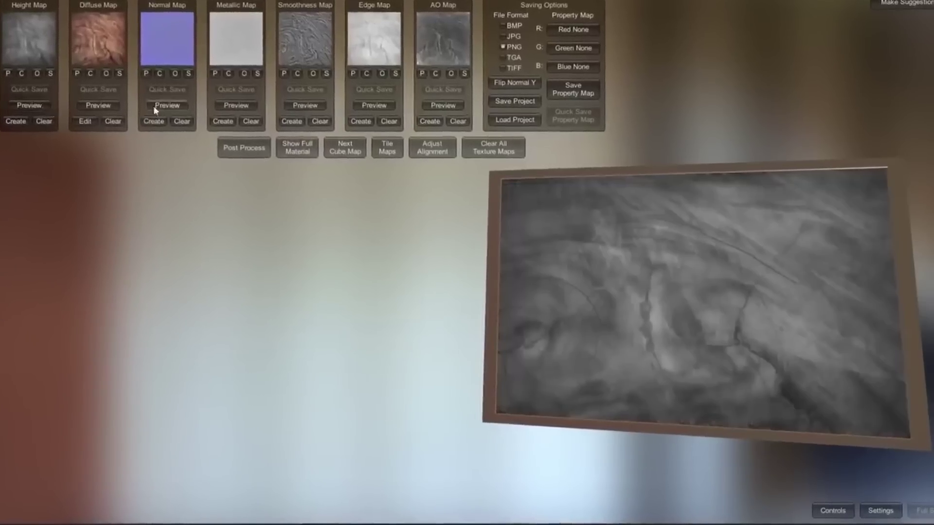
# Show the Normal Map on Materialize's 3D preview sphere
pyautogui.click(178, 107)
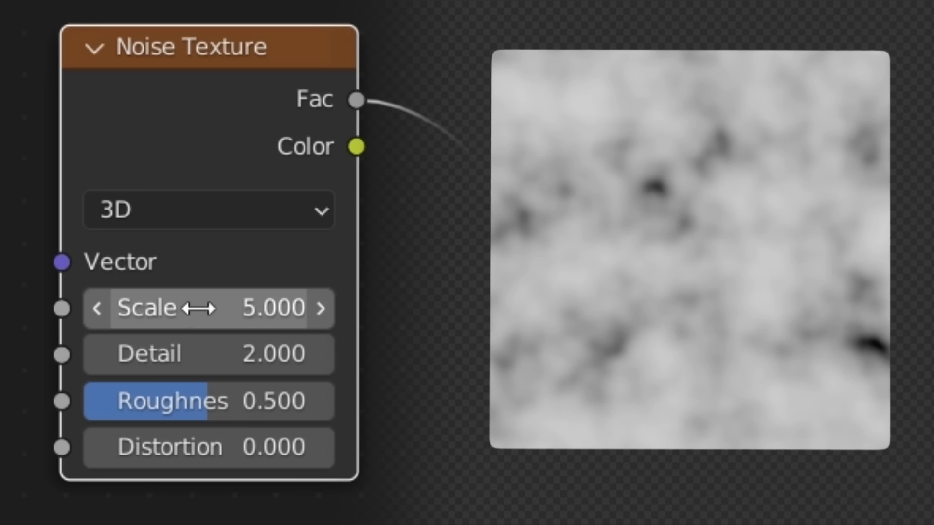
# Drag the Noise Texture's Scale up toward 11.9
pyautogui.moveTo(198, 308); pyautogui.dragTo(302, 308)
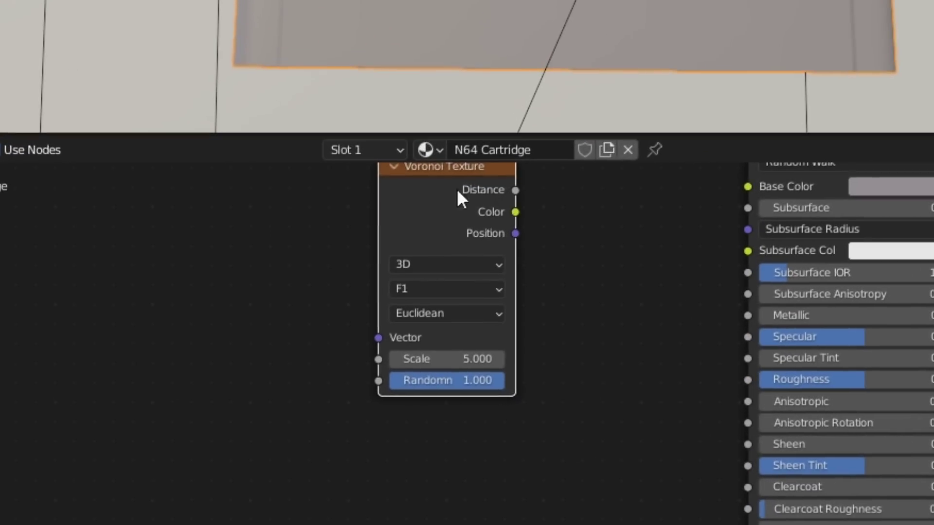
# Add a Bump node fed by the Voronoi Texture's Distance output
pyautogui.moveTo(388, 386); pyautogui.dragTo(372, 415)
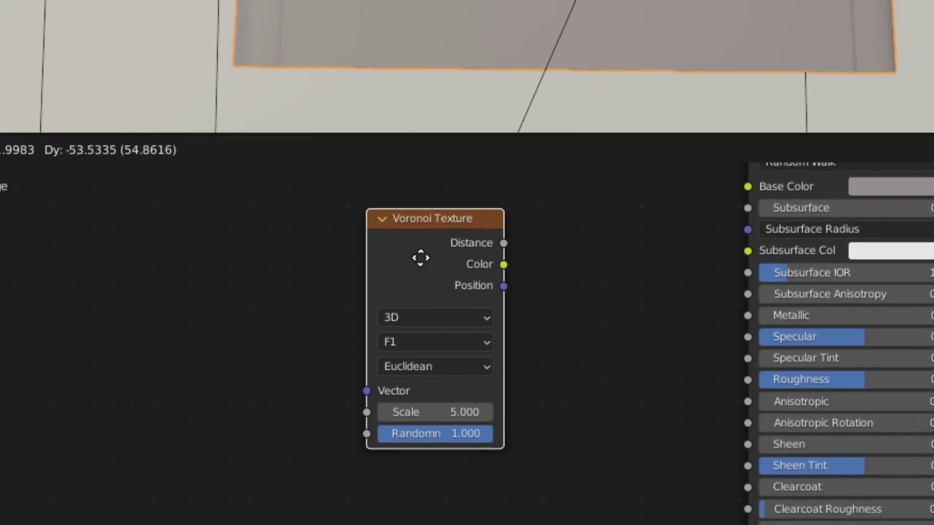
pyautogui.moveTo(505, 244); pyautogui.dragTo(746, 381)
pyautogui.write('bump')
pyautogui.press('Return')
pyautogui.click(573, 361)
# Connect Bump Normal to the Principled BSDF Normal input and tidy the nodes
pyautogui.moveTo(574, 361); pyautogui.dragTo(621, 323, button='middle')
pyautogui.moveTo(604, 199); pyautogui.dragTo(648, 425)
pyautogui.moveTo(541, 223); pyautogui.dragTo(496, 306)
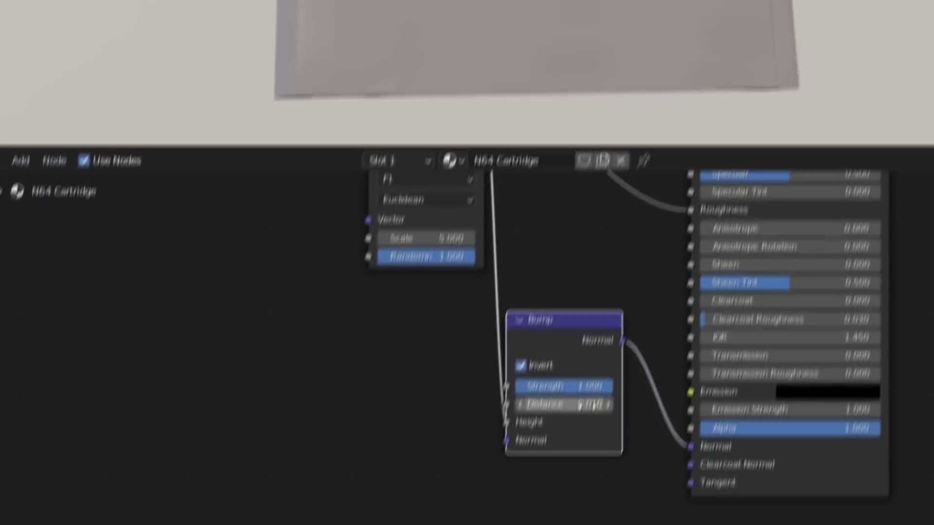
pyautogui.scroll(2, 480, 254)
pyautogui.moveTo(480, 254); pyautogui.dragTo(504, 482, button='middle')
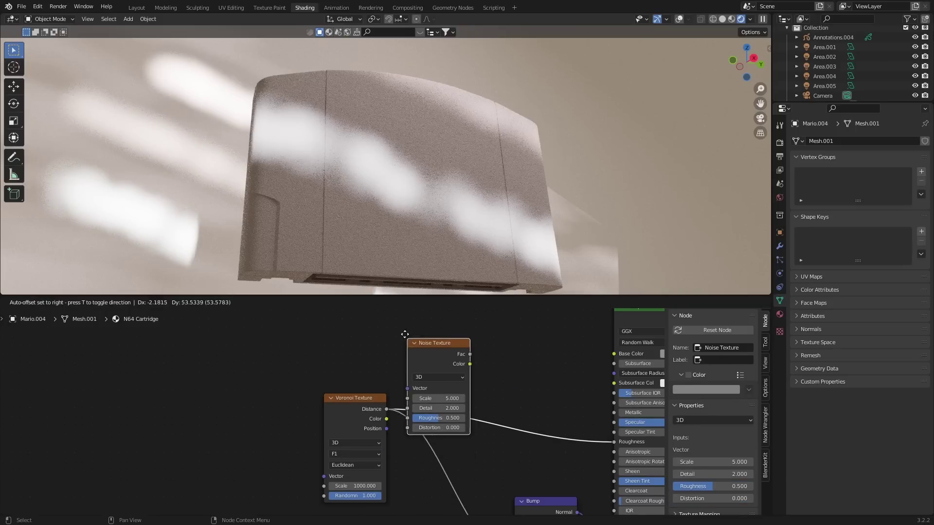
# Combine the Noise Texture with the Voronoi Texture through a new Mix node
pyautogui.keyDown('ctrl'); pyautogui.keyDown('shift'); pyautogui.moveTo(375, 452); pyautogui.dragTo(375, 450, button='right'); pyautogui.keyUp('shift'); pyautogui.keyUp('ctrl')
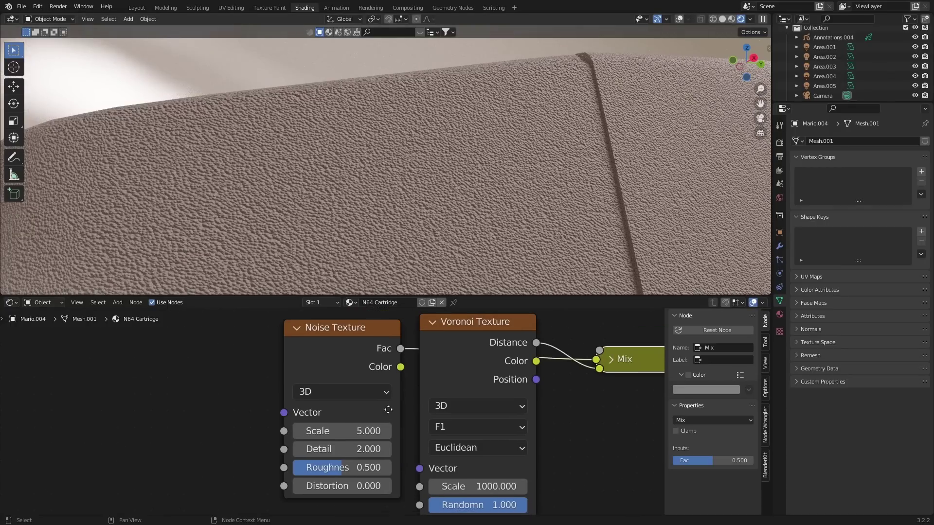
pyautogui.moveTo(388, 409); pyautogui.dragTo(397, 397, button='middle')
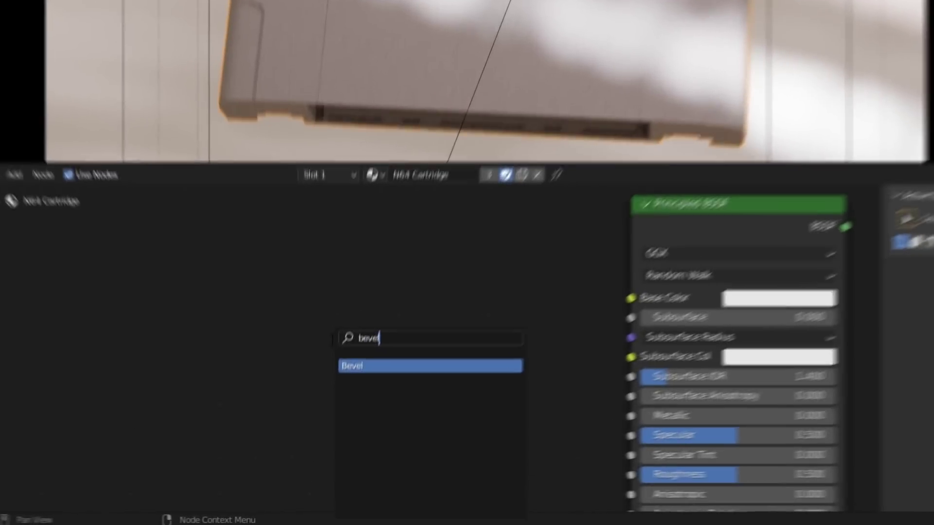
# Add Bevel, Geometry and Vector Math nodes to the cartridge material
pyautogui.press('Return')
pyautogui.press('Return')
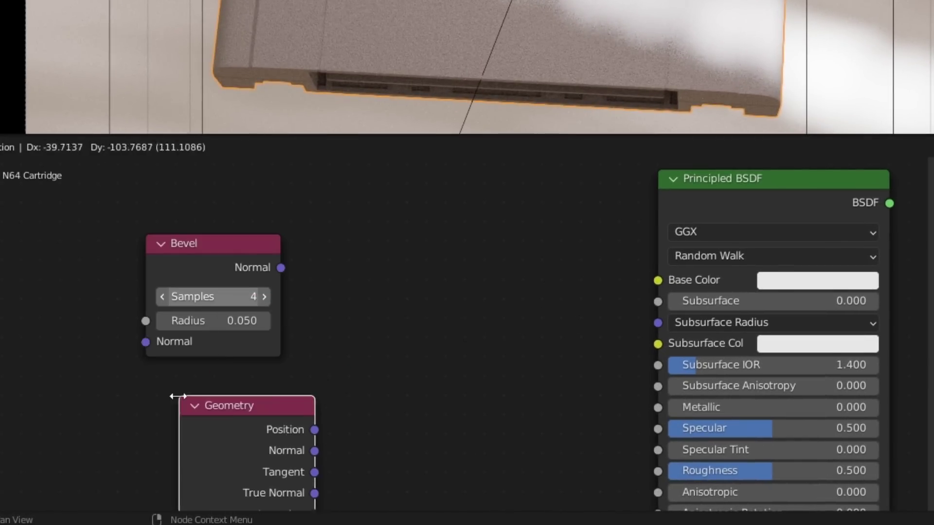
pyautogui.click(180, 396)
pyautogui.scroll(-2, 419, 324)
pyautogui.hotkey('shift', 'a')
pyautogui.write('math')
pyautogui.press('Down')
pyautogui.press('Return')
# Set Vector Math to Dot Product and link Geometry Normal into its second Vector
pyautogui.click(462, 258)
pyautogui.click(501, 310)
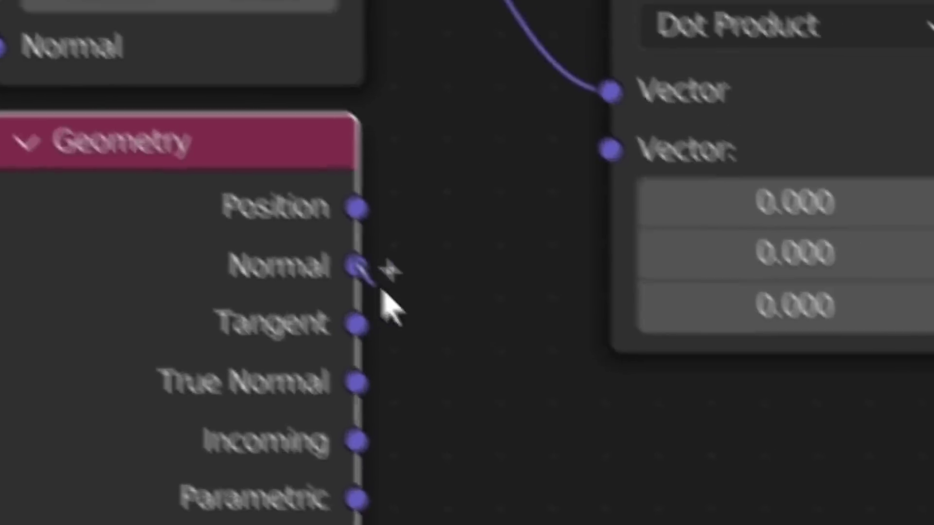
pyautogui.moveTo(375, 282); pyautogui.dragTo(375, 277)
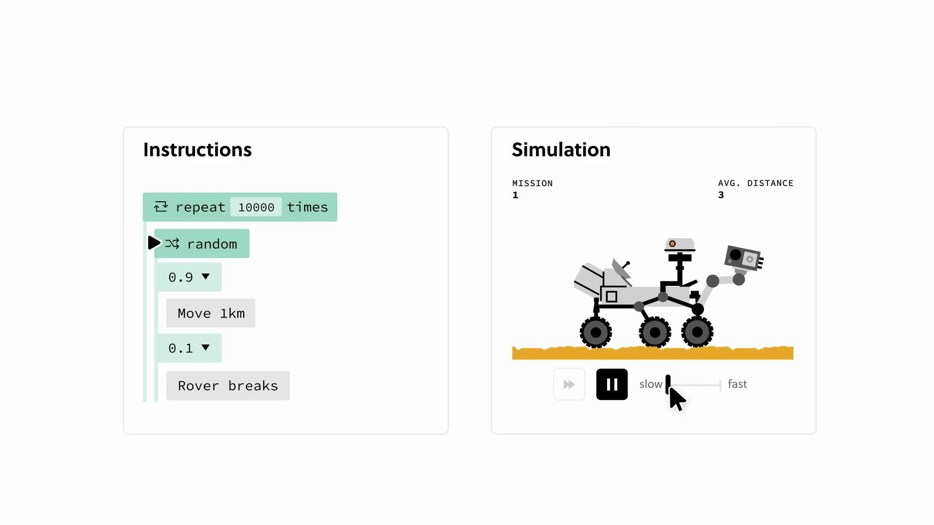
# Push the rover simulation's speed slider to fast
pyautogui.moveTo(668, 384); pyautogui.dragTo(720, 385)
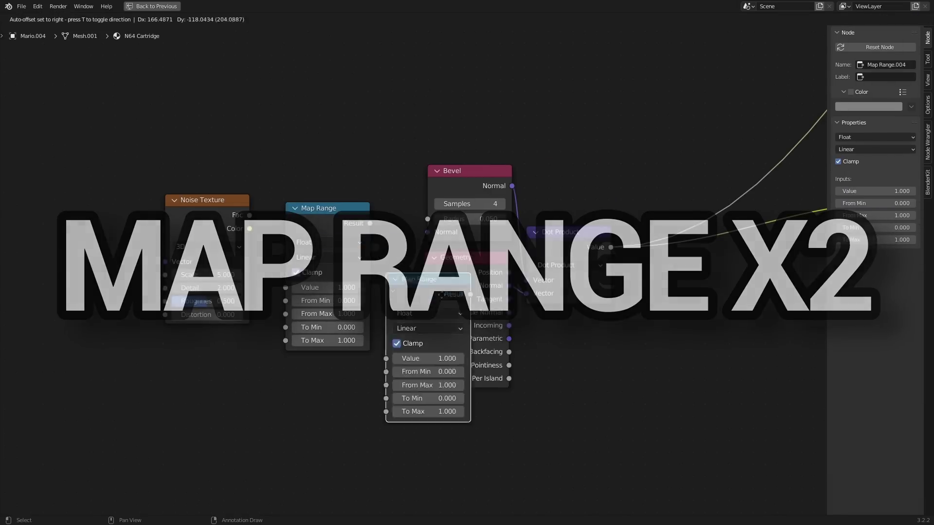
# Place a duplicated Map Range and a new Mix node, then arrange the Map Range
pyautogui.click(646, 295)
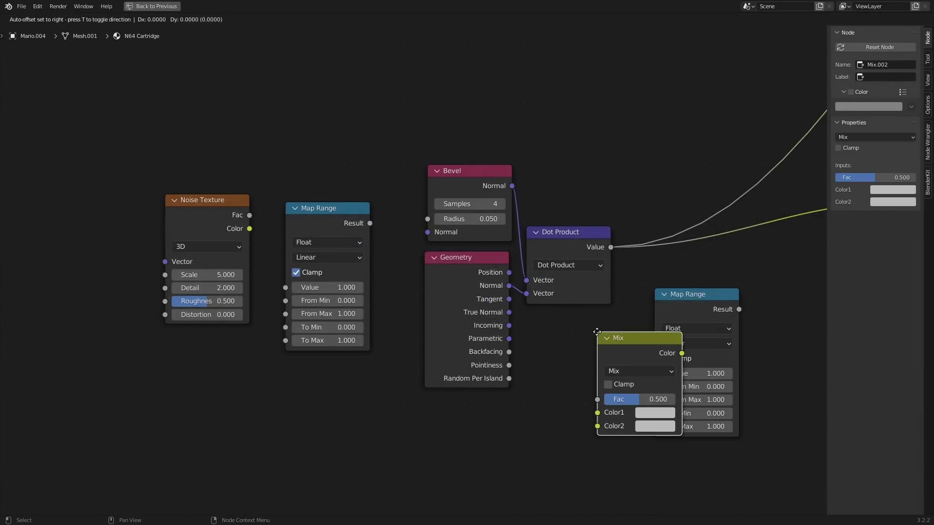
pyautogui.click(614, 75)
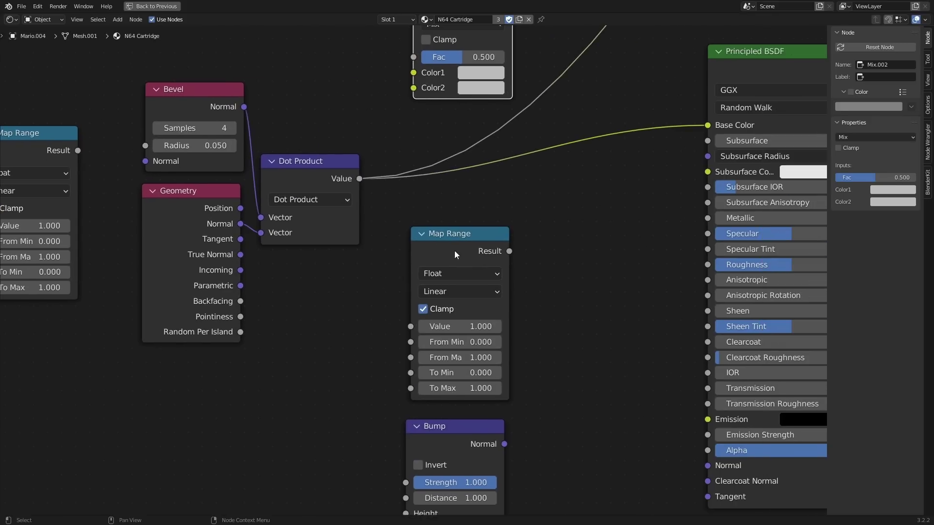
pyautogui.moveTo(454, 250); pyautogui.dragTo(448, 227)
pyautogui.moveTo(461, 238); pyautogui.dragTo(466, 249, button='middle')
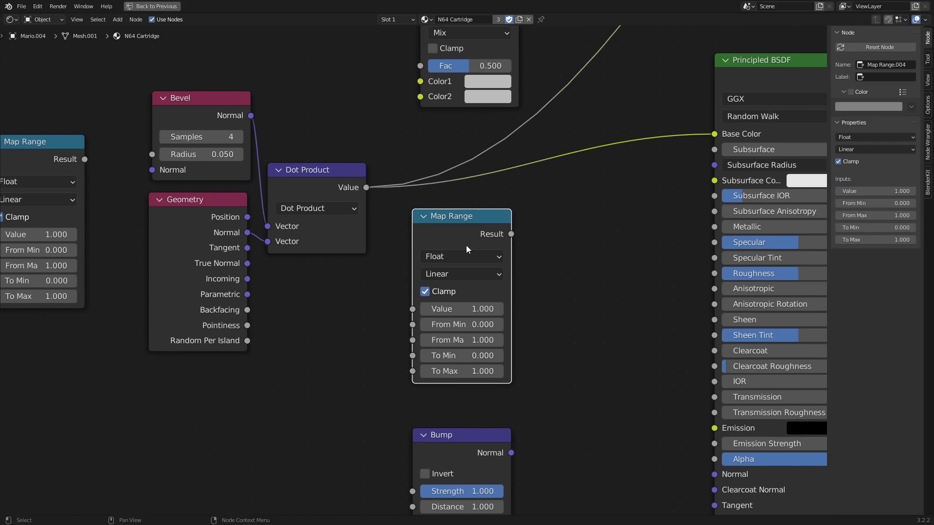
pyautogui.hotkey('ctrl', 'space')
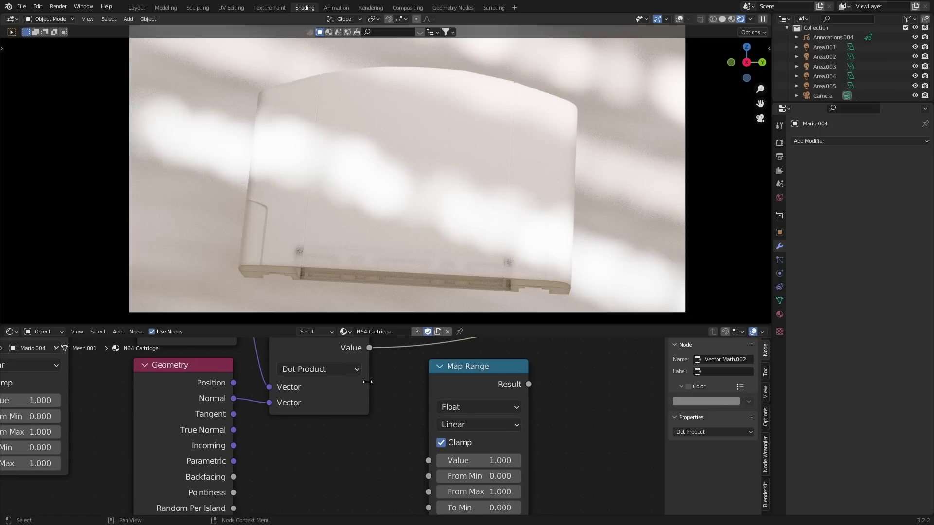
# Feed Dot Product Value into the Map Range, inverted to To Min 1 and To Max 0
pyautogui.moveTo(354, 404); pyautogui.dragTo(363, 431)
pyautogui.moveTo(354, 384); pyautogui.dragTo(428, 459)
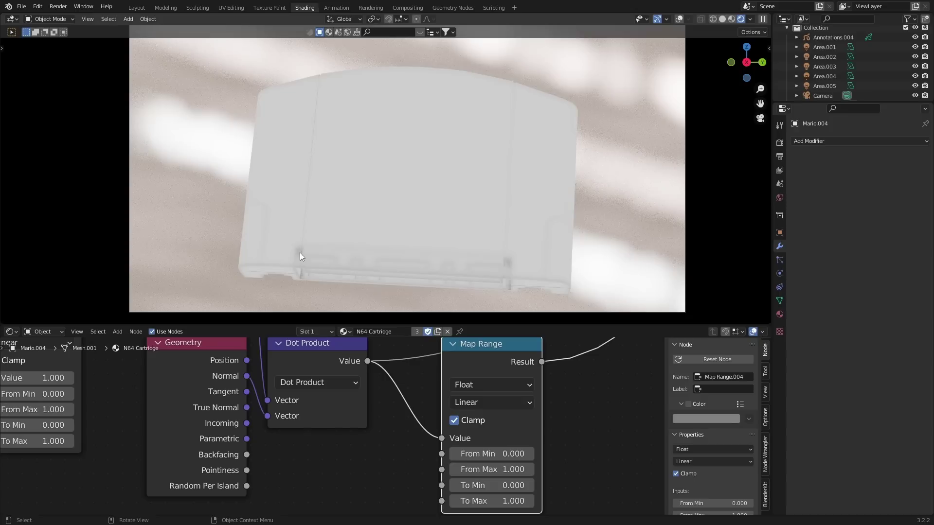
pyautogui.scroll(4, 300, 258)
pyautogui.scroll(-3, 334, 264)
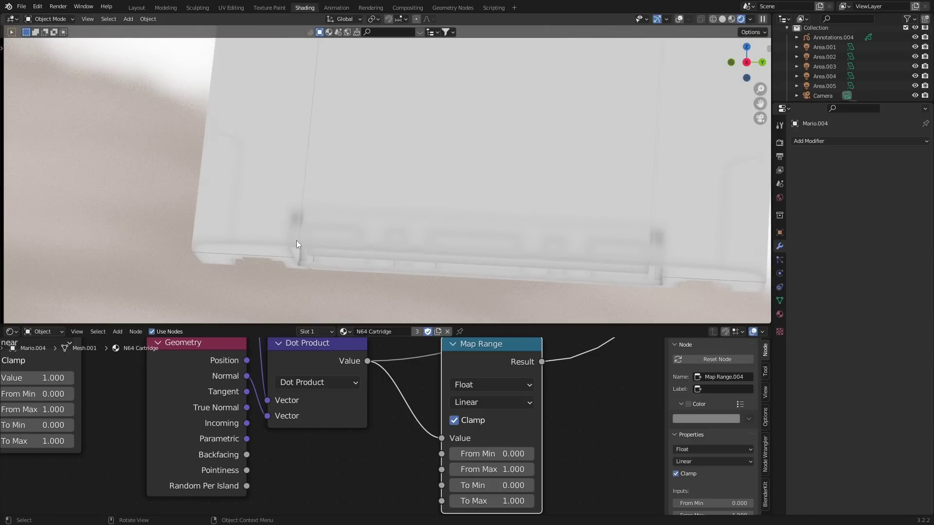
pyautogui.hotkey('ctrl', 'space')
pyautogui.scroll(2, 460, 332)
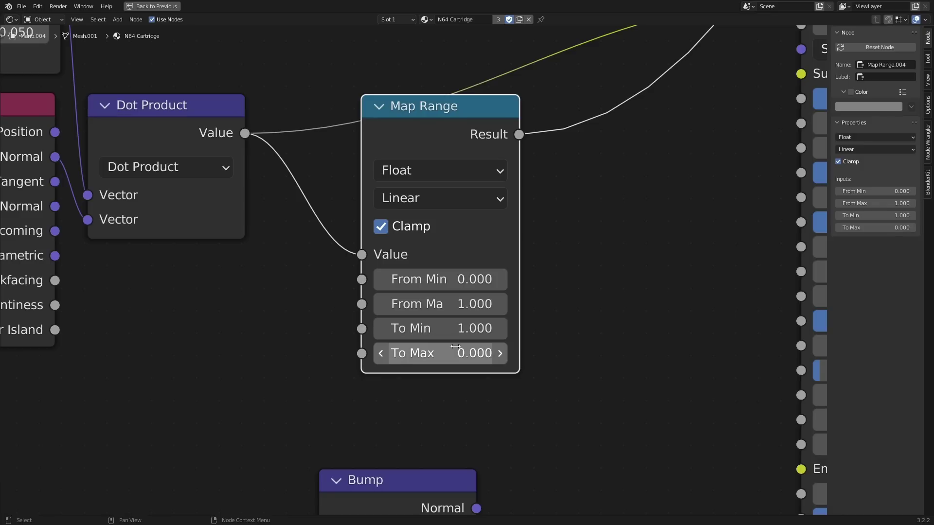
# Connect the Map Range Result into the Mix node's Fac
pyautogui.hotkey('ctrl', 'space')
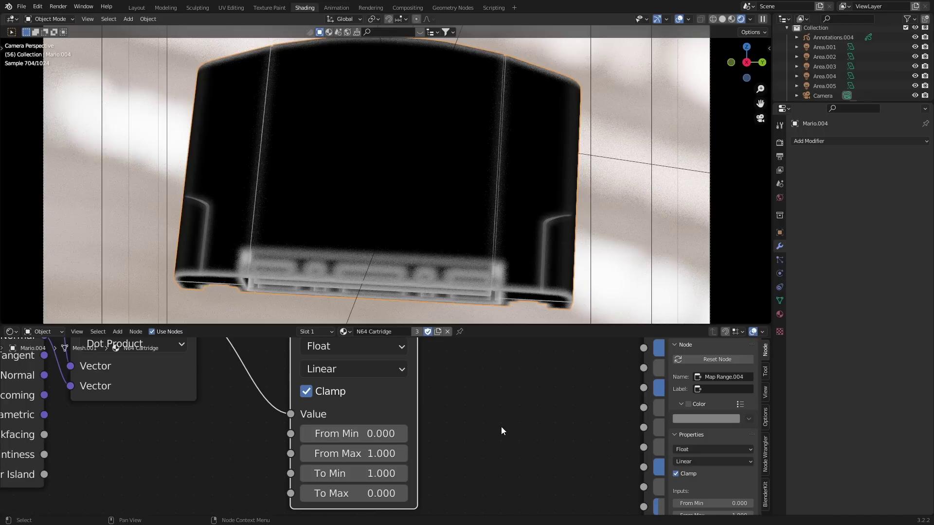
pyautogui.scroll(-6, 510, 379)
pyautogui.moveTo(453, 462); pyautogui.dragTo(375, 424)
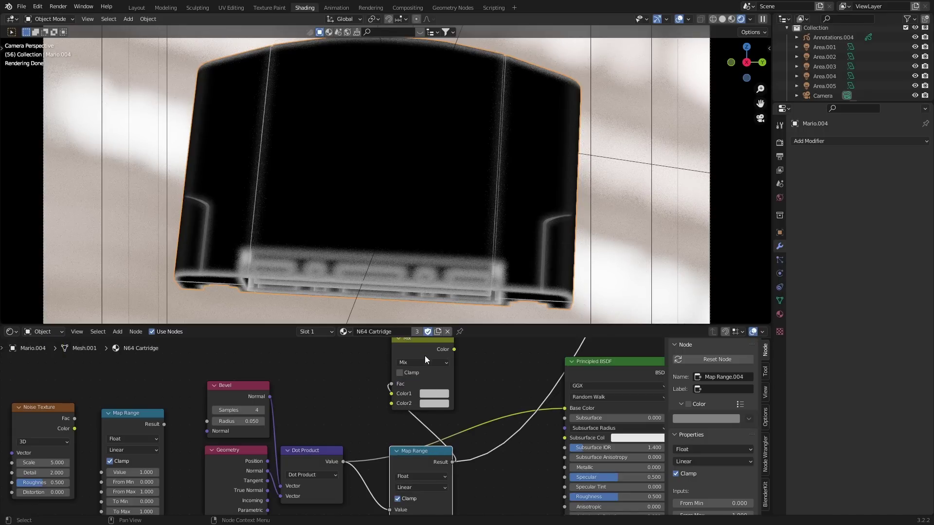
# Make the Mix node's Color1 orange and Color2 near-black
pyautogui.click(449, 402)
pyautogui.click(462, 334)
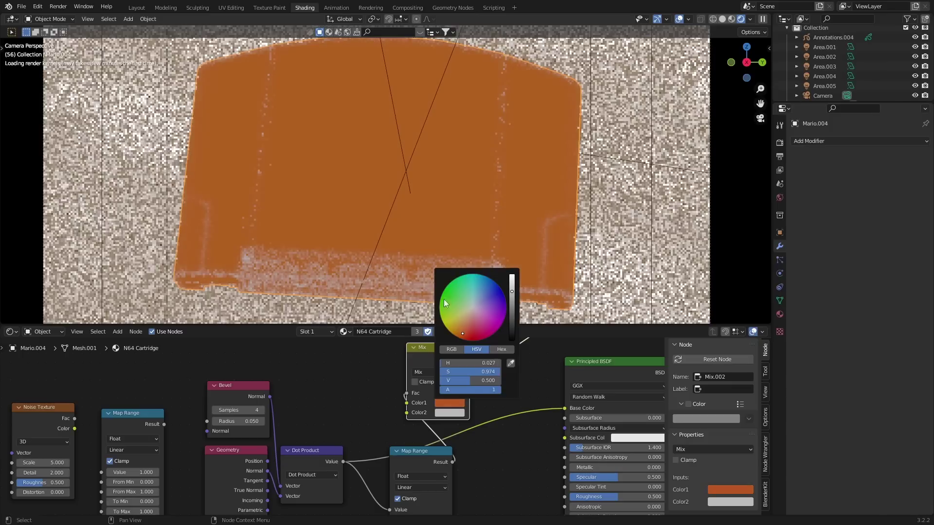
pyautogui.click(449, 412)
pyautogui.click(512, 341)
pyautogui.click(471, 337)
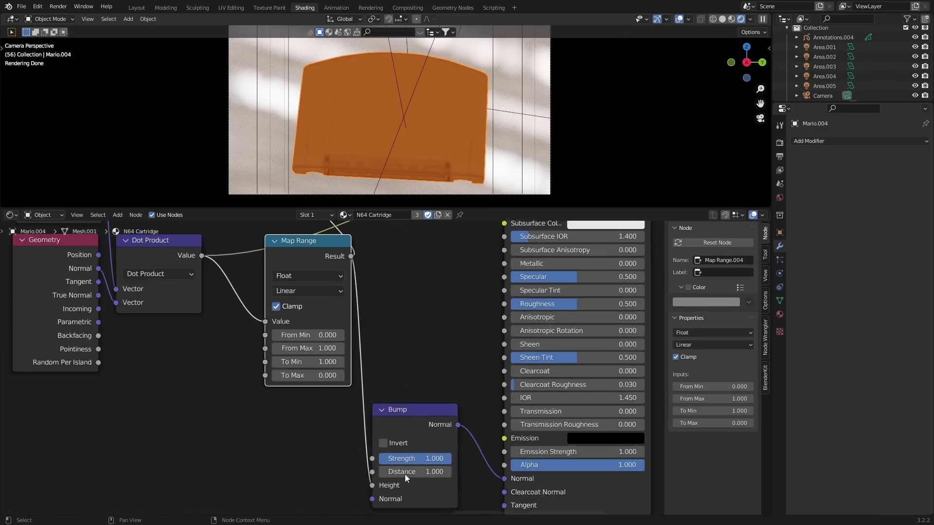
# Zoom in and orbit the cartridge to check the subtle bump at Distance 0.010
pyautogui.scroll(2, 405, 474)
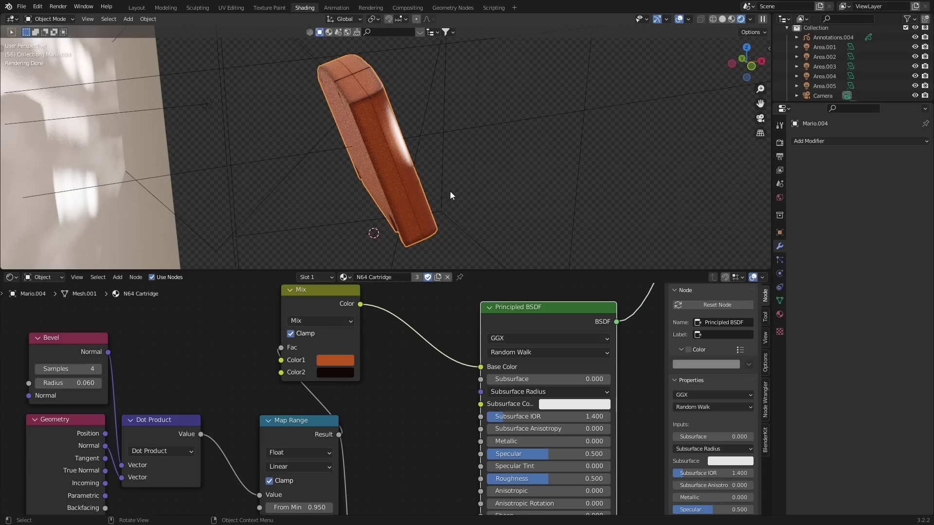
pyautogui.moveTo(450, 191); pyautogui.dragTo(413, 200, button='middle')
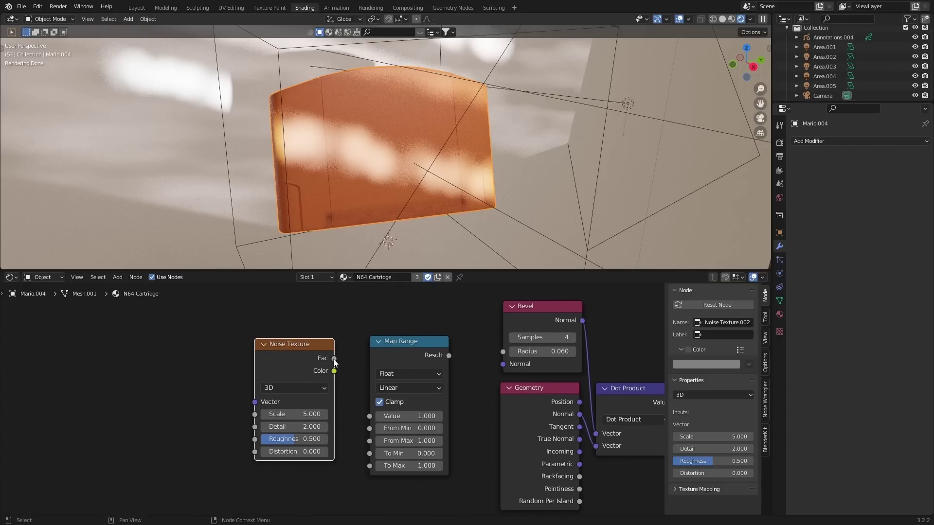
# Link Noise Texture Fac into Map Range Value and Map Range Result into Bevel Radius
pyautogui.moveTo(368, 414); pyautogui.dragTo(370, 415)
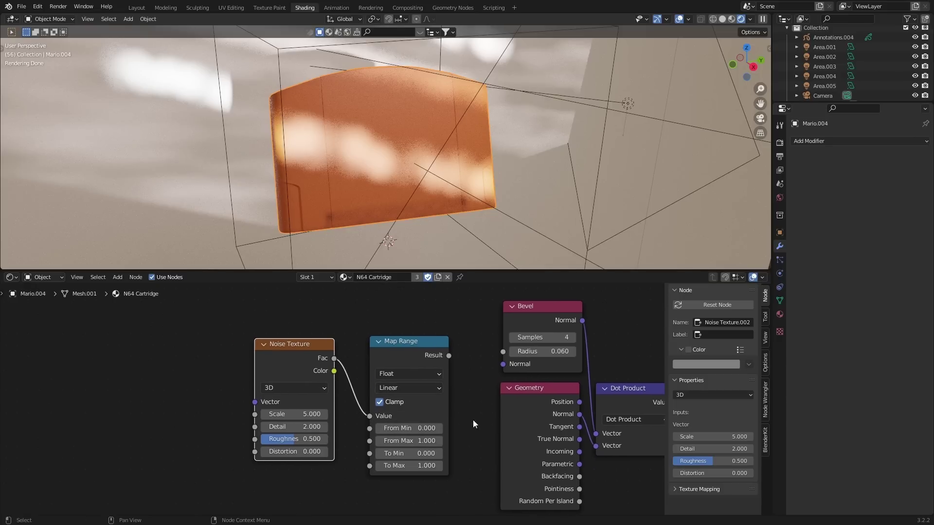
pyautogui.moveTo(473, 419); pyautogui.dragTo(363, 408, button='middle')
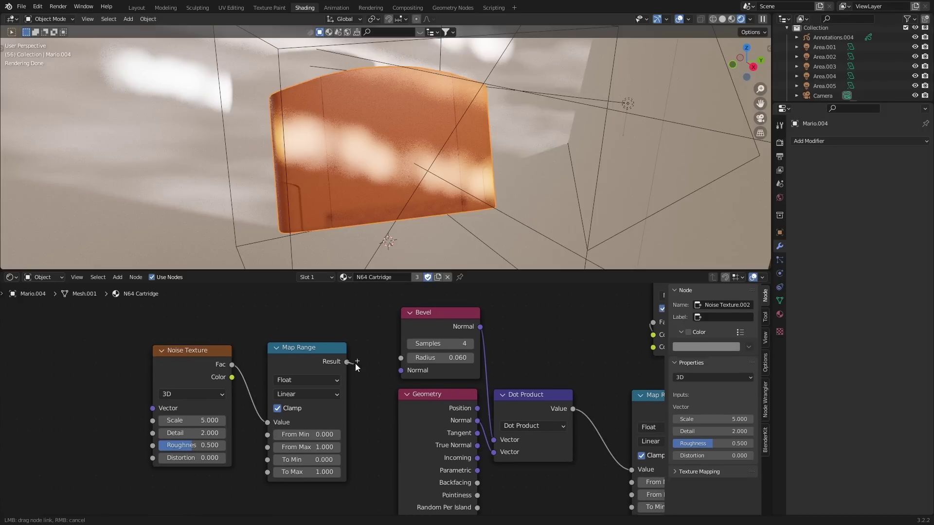
pyautogui.moveTo(396, 341); pyautogui.dragTo(405, 357)
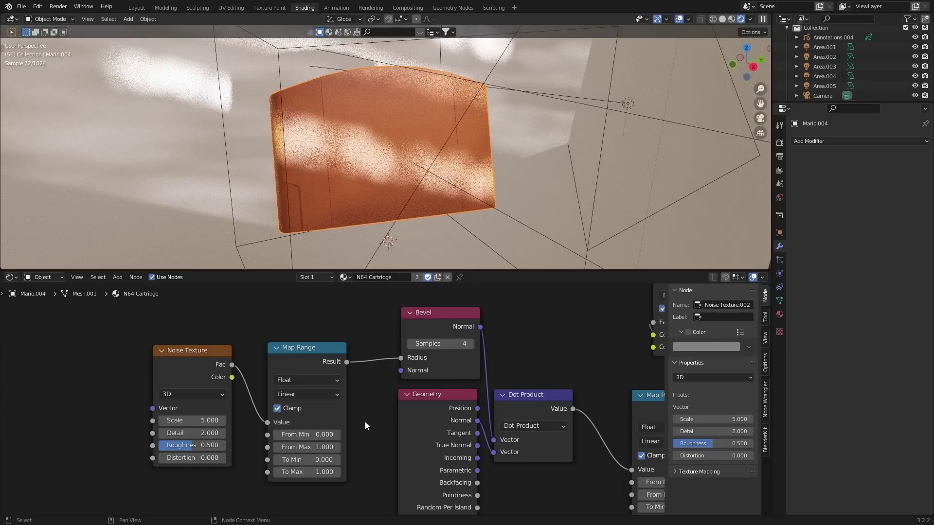
pyautogui.scroll(2, 375, 236)
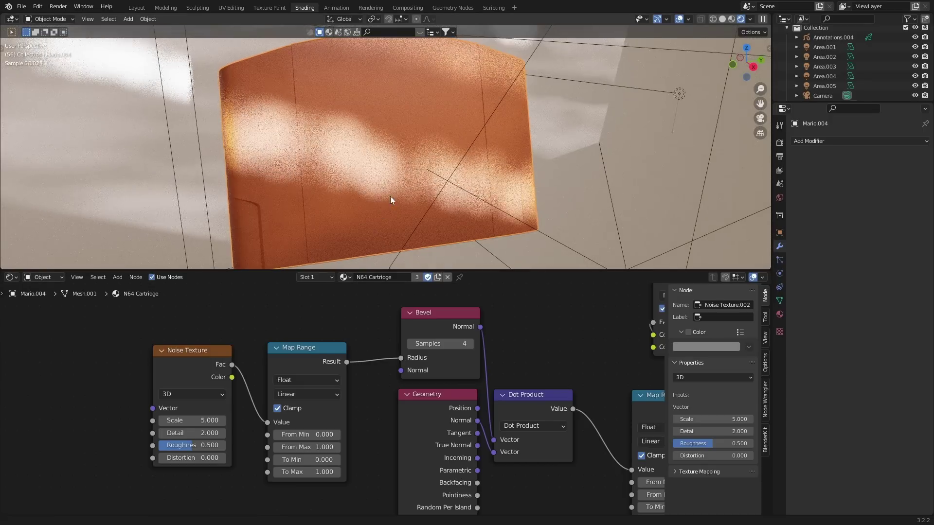
pyautogui.scroll(3, 384, 205)
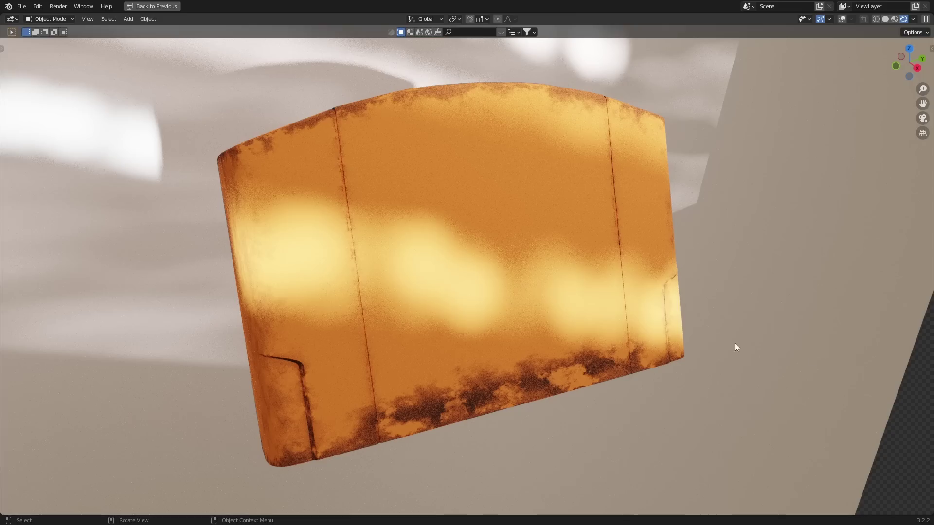
pyautogui.moveTo(735, 343); pyautogui.dragTo(698, 285, button='middle')
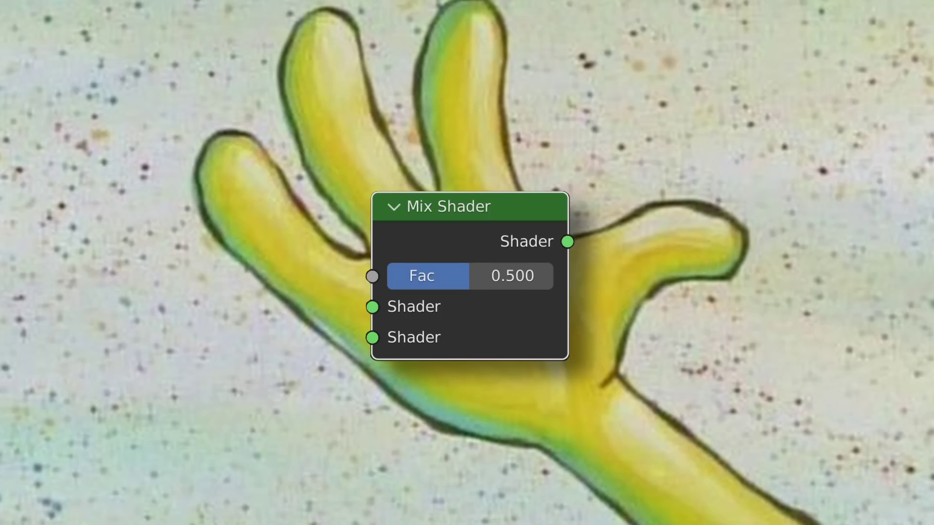
# Place the new Mix Shader and plug both Principled BSDFs into its Shader inputs
pyautogui.moveTo(590, 259); pyautogui.dragTo(478, 285)
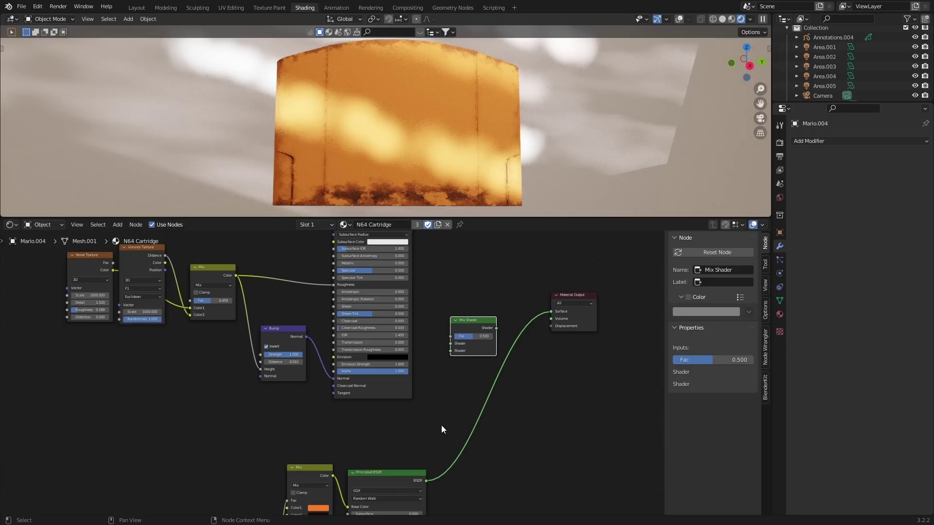
pyautogui.moveTo(440, 346); pyautogui.dragTo(441, 419, button='middle')
pyautogui.moveTo(435, 416); pyautogui.dragTo(452, 423)
pyautogui.moveTo(452, 423); pyautogui.dragTo(451, 309, button='middle')
pyautogui.moveTo(438, 446); pyautogui.dragTo(460, 321)
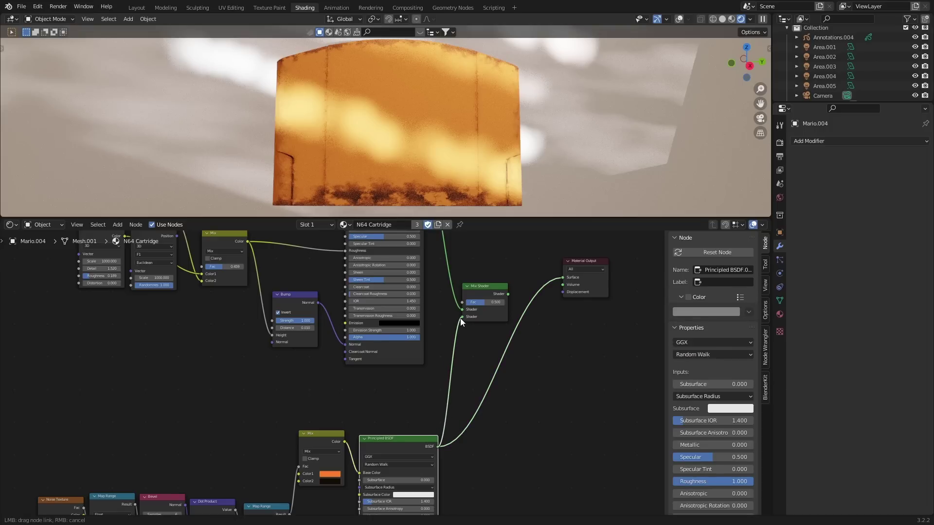
# Connect the Mix Shader to Material Output Surface and drive its Fac with Map Range Result
pyautogui.keyDown('ctrl'); pyautogui.keyDown('shift'); pyautogui.click(503, 290); pyautogui.keyUp('shift'); pyautogui.keyUp('ctrl')
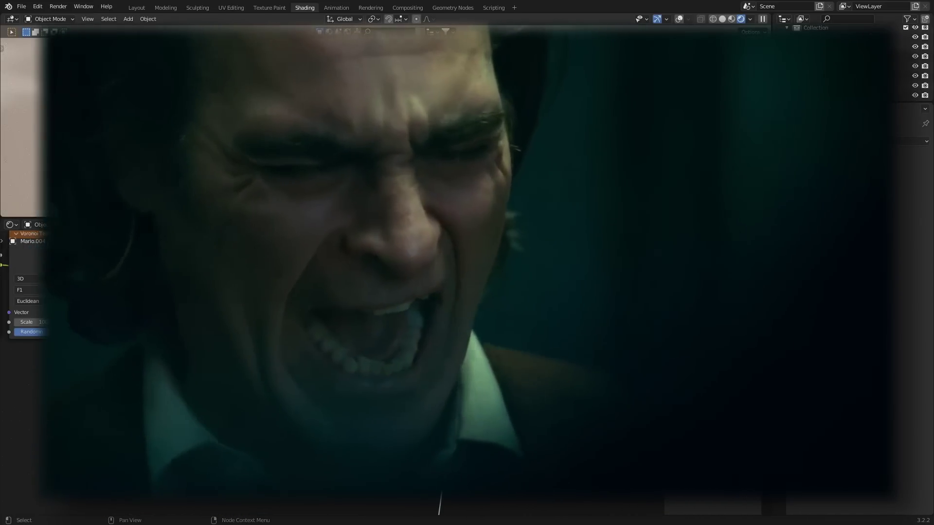
pyautogui.moveTo(277, 383); pyautogui.dragTo(316, 396)
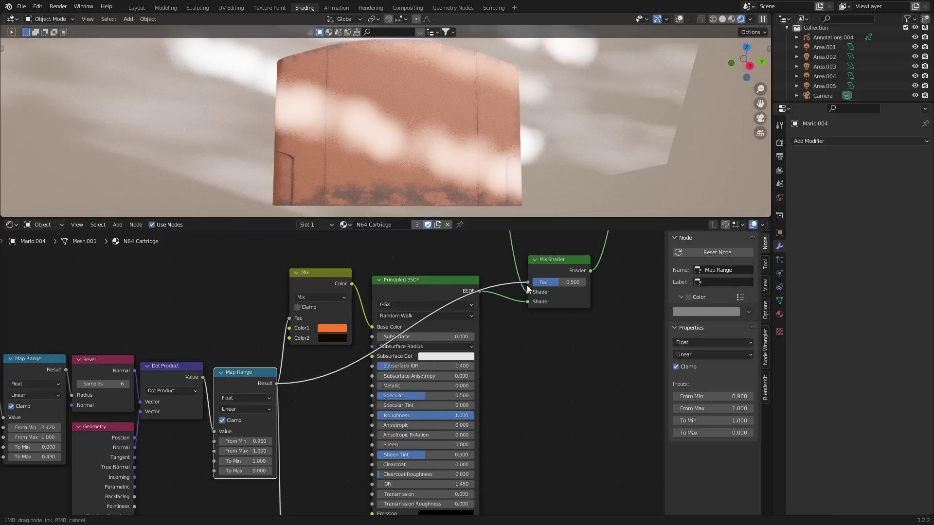
pyautogui.moveTo(527, 287); pyautogui.dragTo(527, 287)
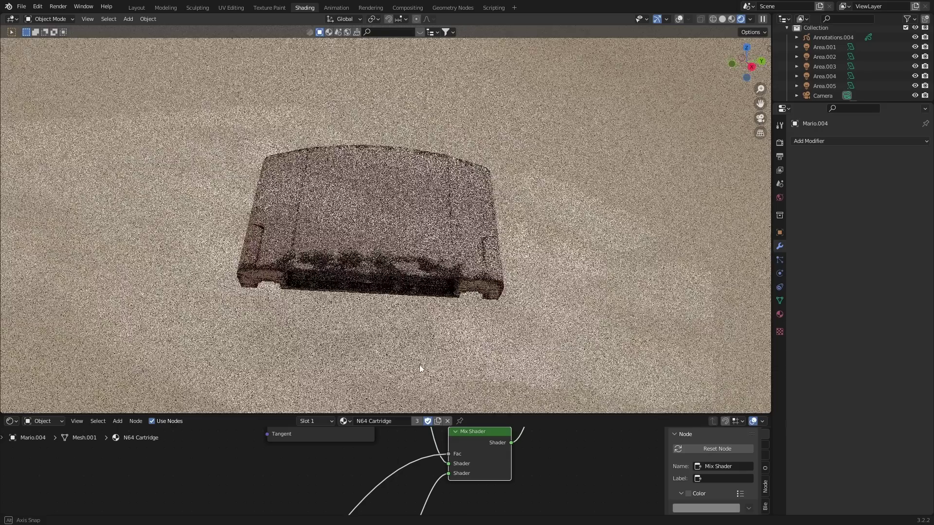
pyautogui.moveTo(419, 365); pyautogui.dragTo(451, 311, button='middle')
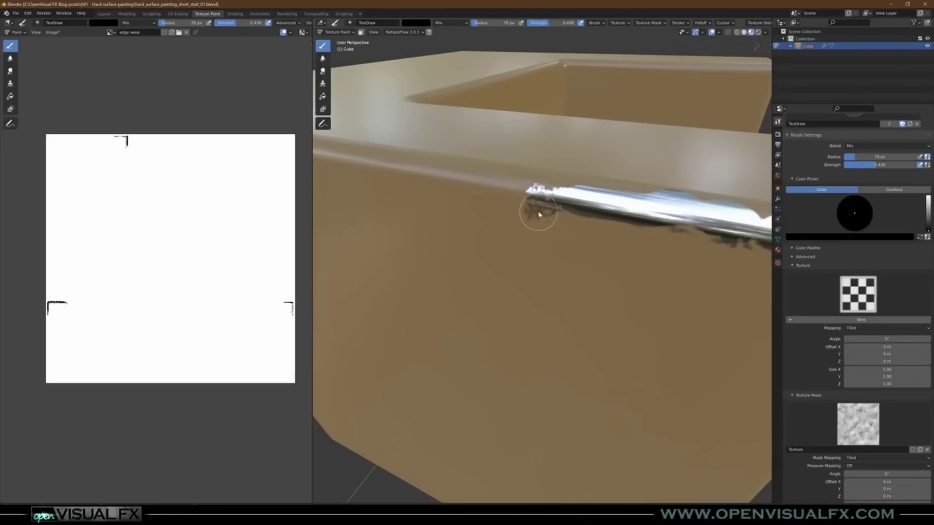
pyautogui.moveTo(599, 207); pyautogui.dragTo(488, 285, button='middle')
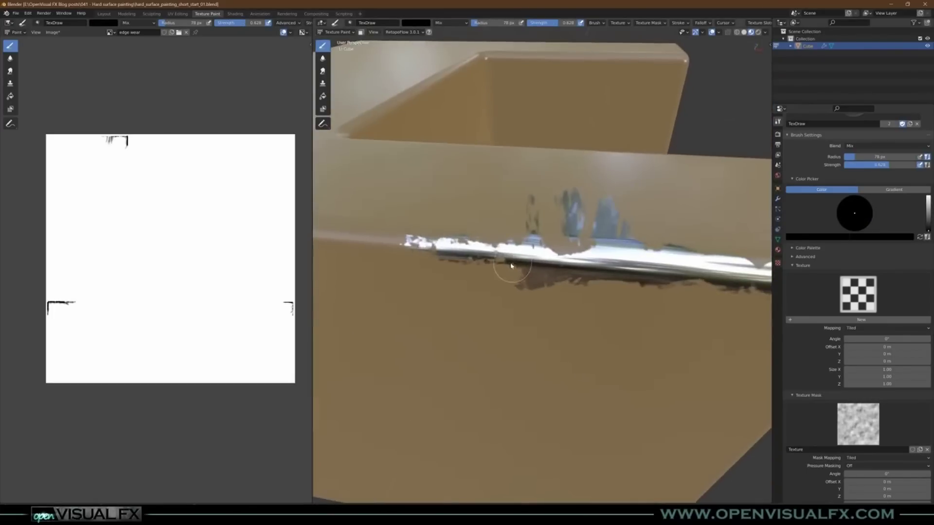
pyautogui.moveTo(323, 267); pyautogui.dragTo(510, 288, button='middle')
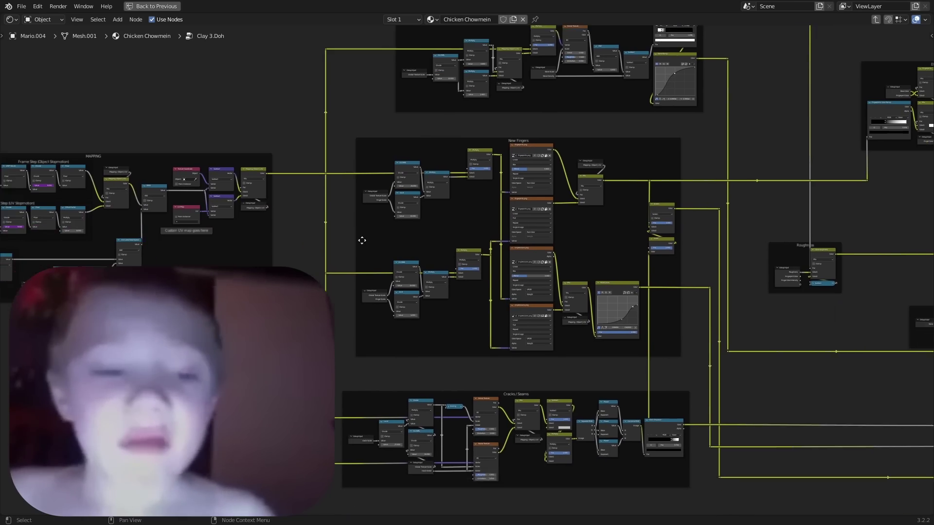
pyautogui.moveTo(535, 287); pyautogui.dragTo(475, 245, button='middle')
pyautogui.scroll(-2, 474, 245)
pyautogui.scroll(-2, 474, 247)
pyautogui.scroll(6, 461, 246)
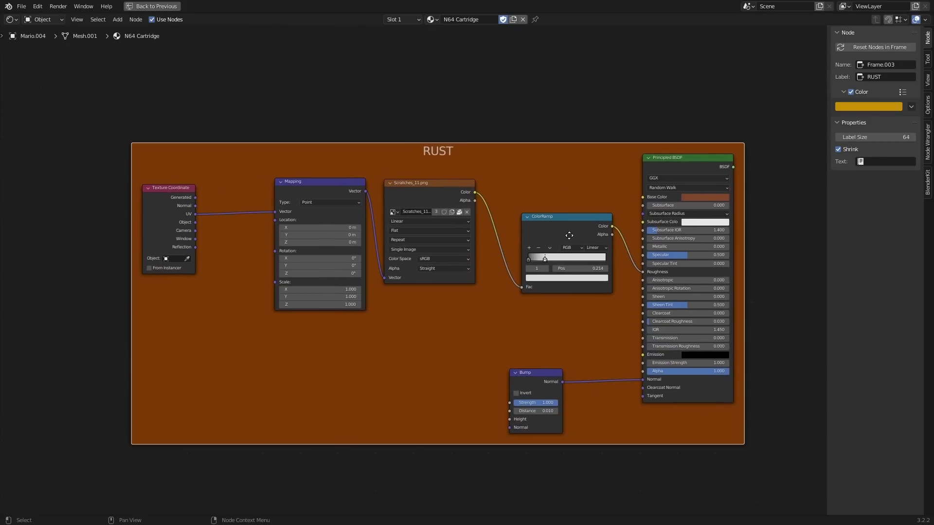
# Add an Image Texture node inside the RUST frame via node search
pyautogui.moveTo(569, 236); pyautogui.dragTo(553, 233, button='middle')
pyautogui.moveTo(740, 364); pyautogui.dragTo(721, 348, button='middle')
pyautogui.scroll(1, 722, 348)
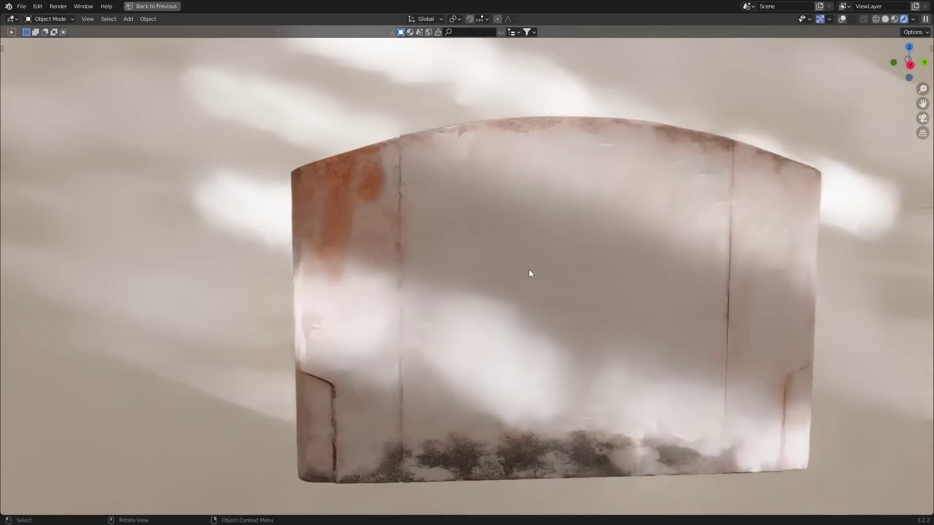
pyautogui.moveTo(529, 270); pyautogui.dragTo(559, 259, button='middle')
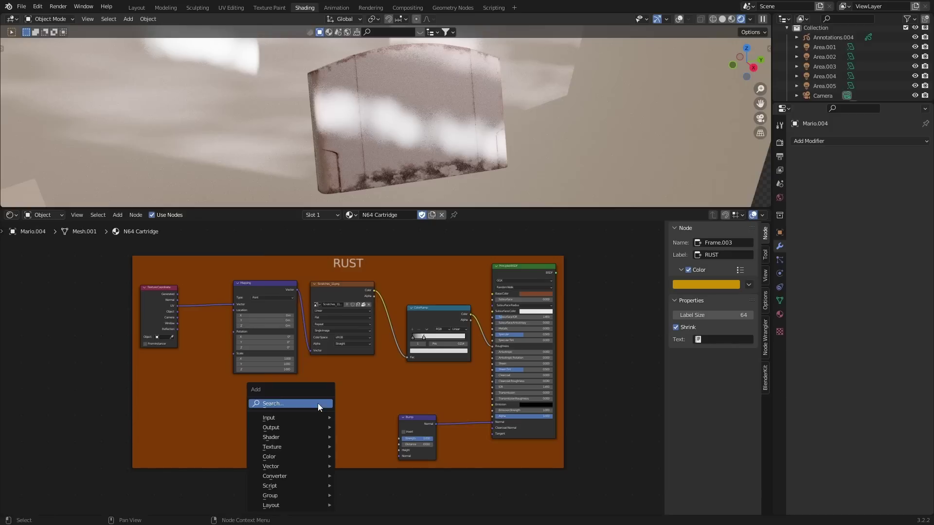
pyautogui.click(317, 404)
pyautogui.write('image')
pyautogui.press('Return')
pyautogui.click(317, 403)
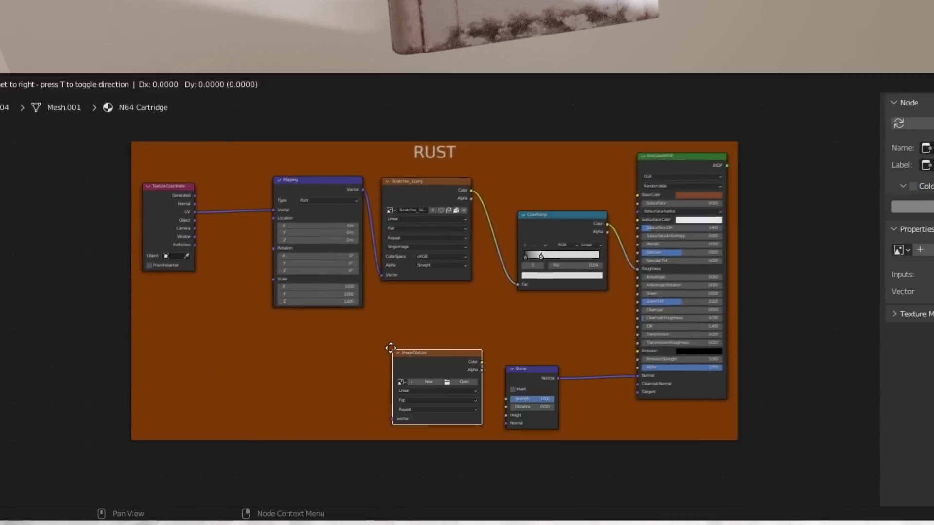
# Create a new grey image named RUST and place a second Mix Shader beside the first
pyautogui.press('KP_Decimal')
pyautogui.click(346, 373)
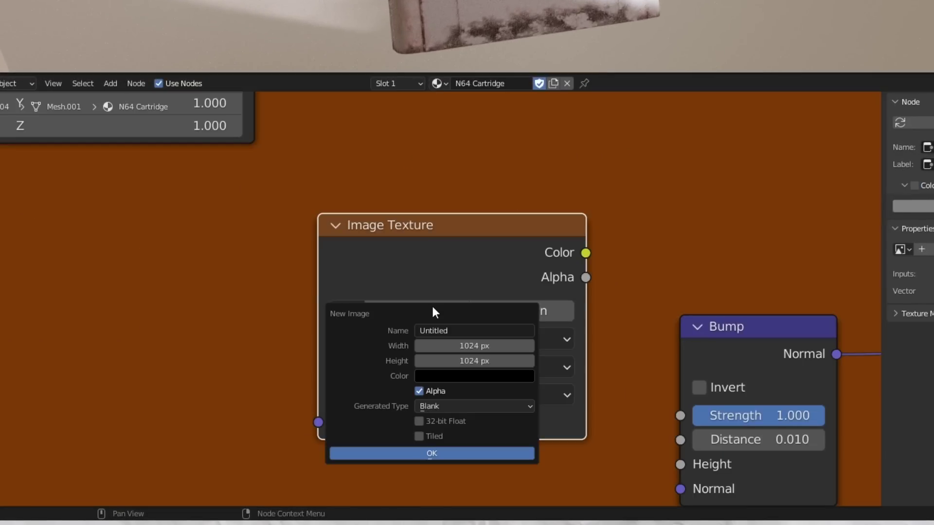
pyautogui.click(445, 330)
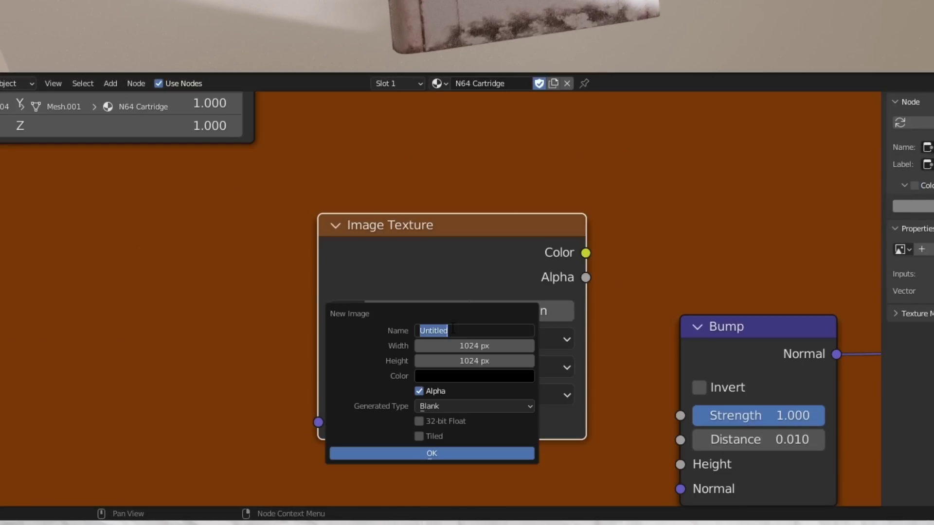
pyautogui.write('RUS')
pyautogui.write('T')
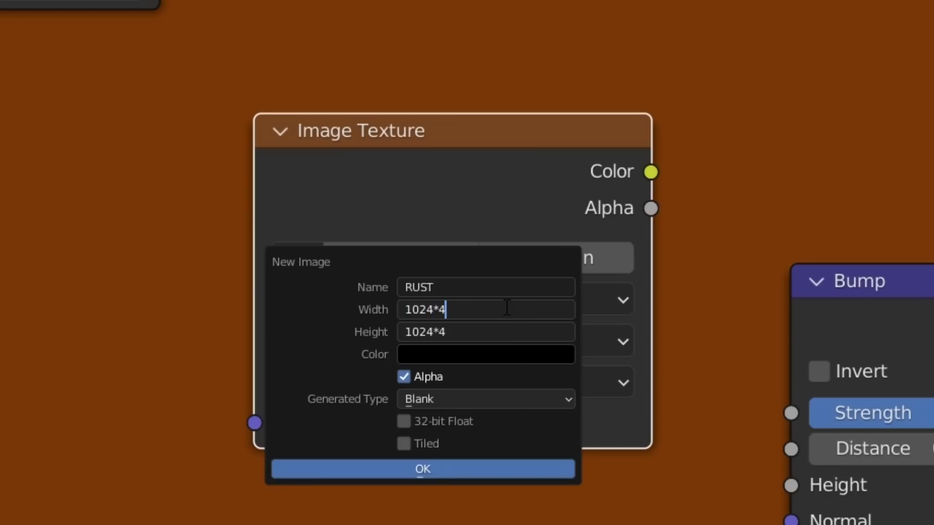
pyautogui.click(485, 354)
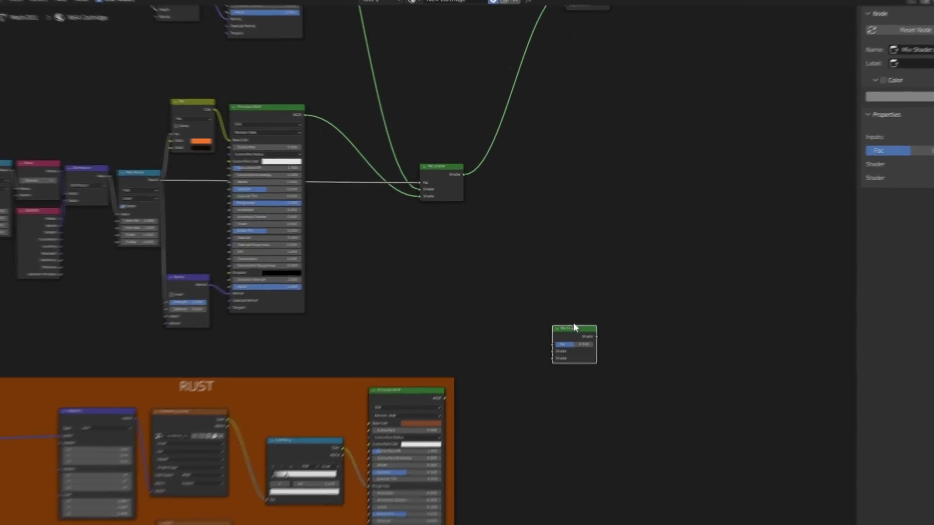
pyautogui.moveTo(574, 327); pyautogui.dragTo(509, 138)
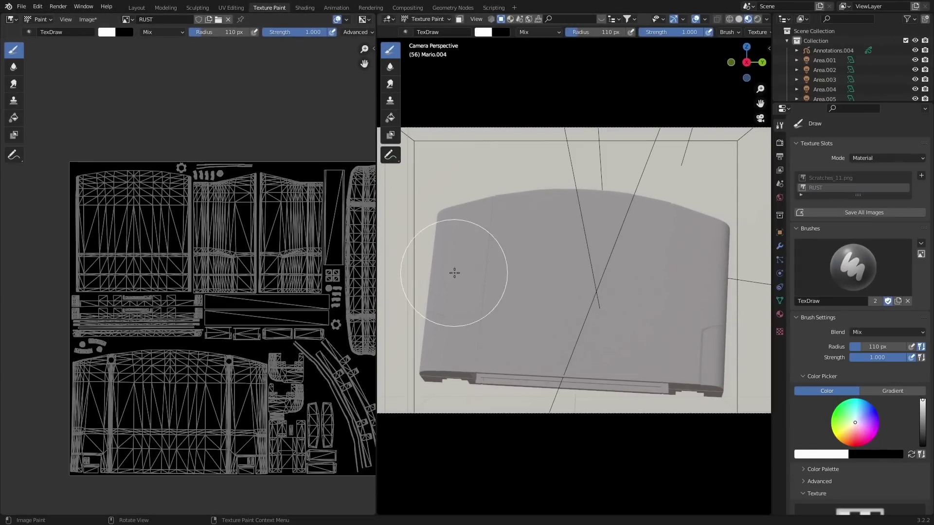
# Smart UV Project the cartridge mesh with an Island Margin of 0.02
pyautogui.moveTo(292, 283); pyautogui.dragTo(253, 264, button='middle')
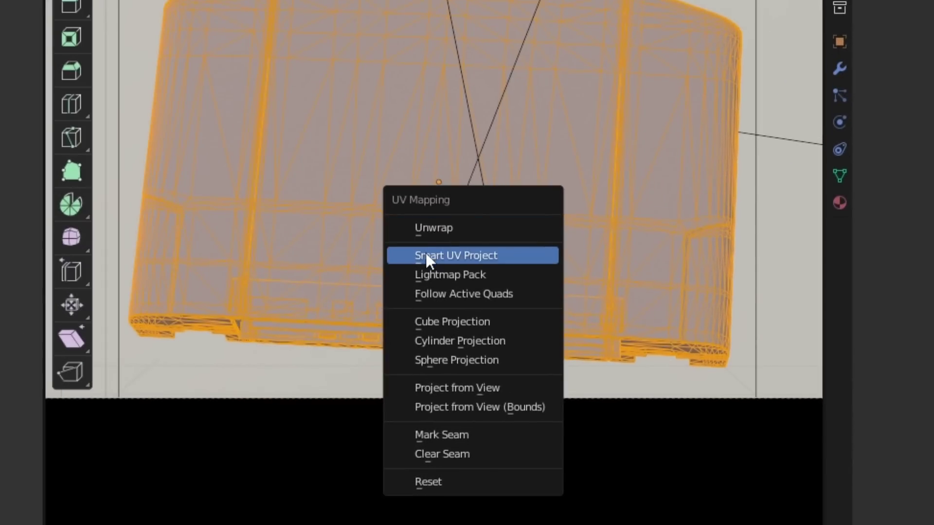
pyautogui.click(425, 256)
pyautogui.click(618, 316)
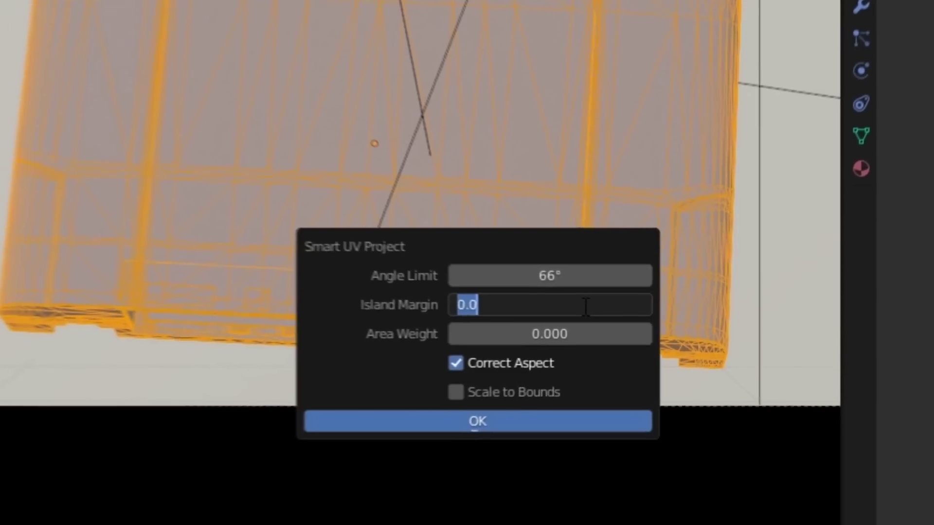
pyautogui.write('0')
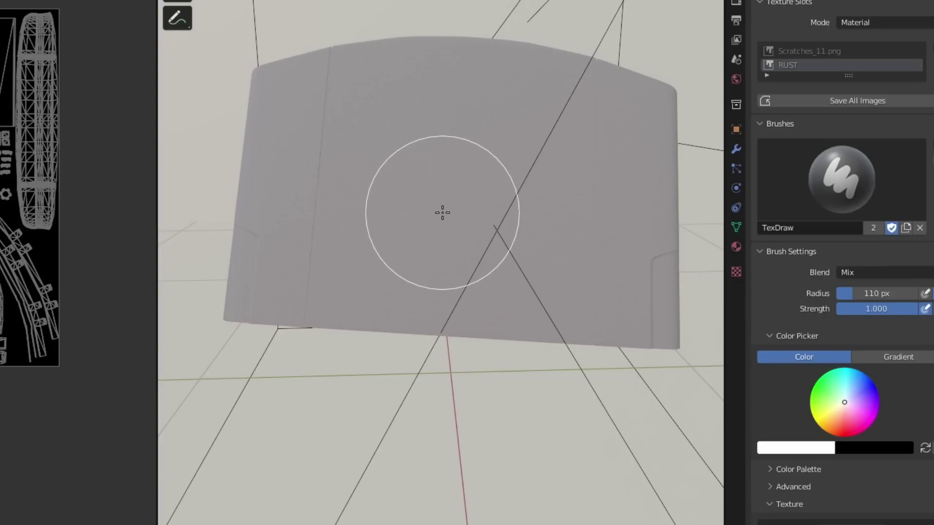
# Paint rust near the top-left corner and upper middle, then make black the primary colour
pyautogui.moveTo(287, 77)
pyautogui.mouseDown()
pyautogui.moveTo(317, 116)
pyautogui.moveTo(307, 156)
pyautogui.mouseUp()
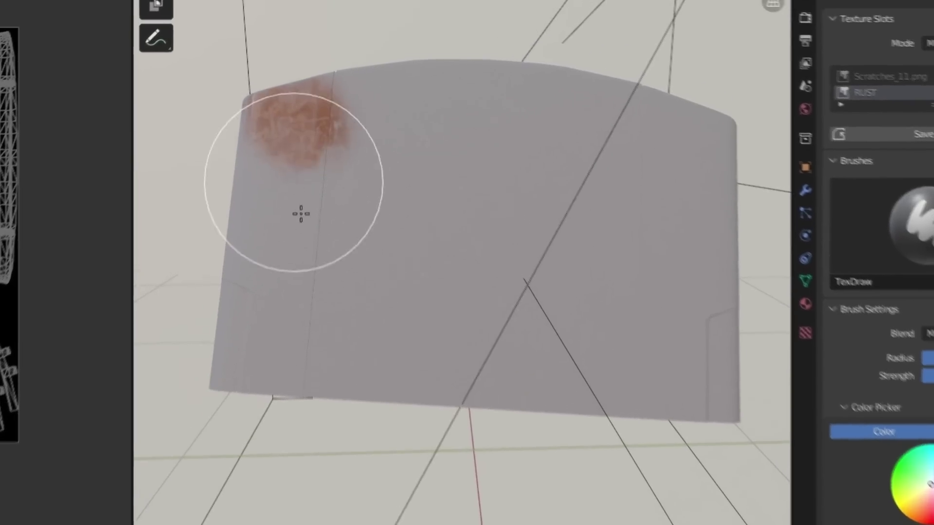
pyautogui.click(286, 219)
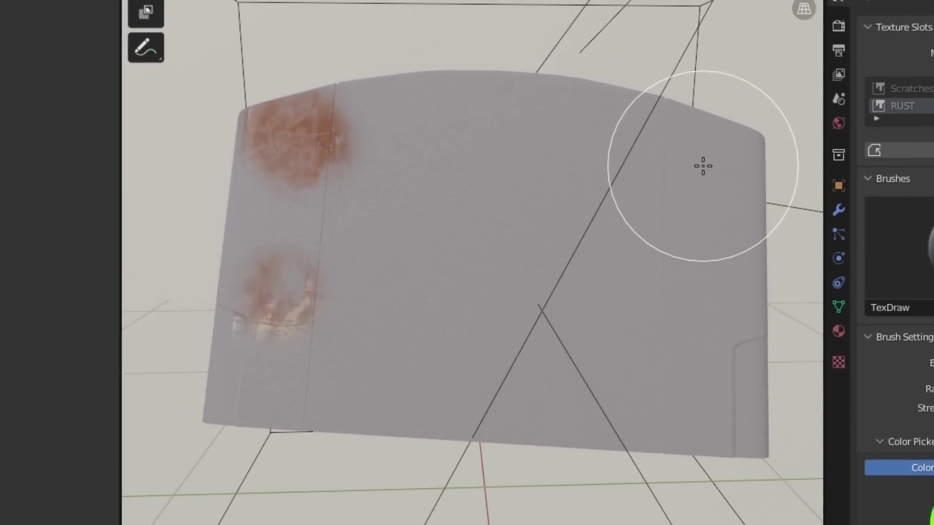
pyautogui.moveTo(625, 173); pyautogui.dragTo(446, 167, button='middle')
pyautogui.moveTo(389, 134)
pyautogui.mouseDown()
pyautogui.moveTo(410, 200)
pyautogui.moveTo(383, 175)
pyautogui.moveTo(428, 228)
pyautogui.mouseUp()
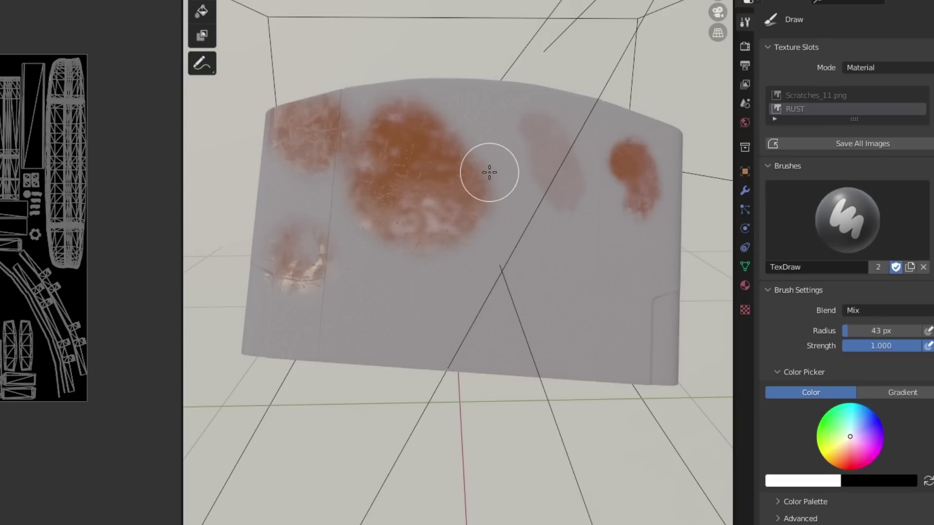
pyautogui.press('x')
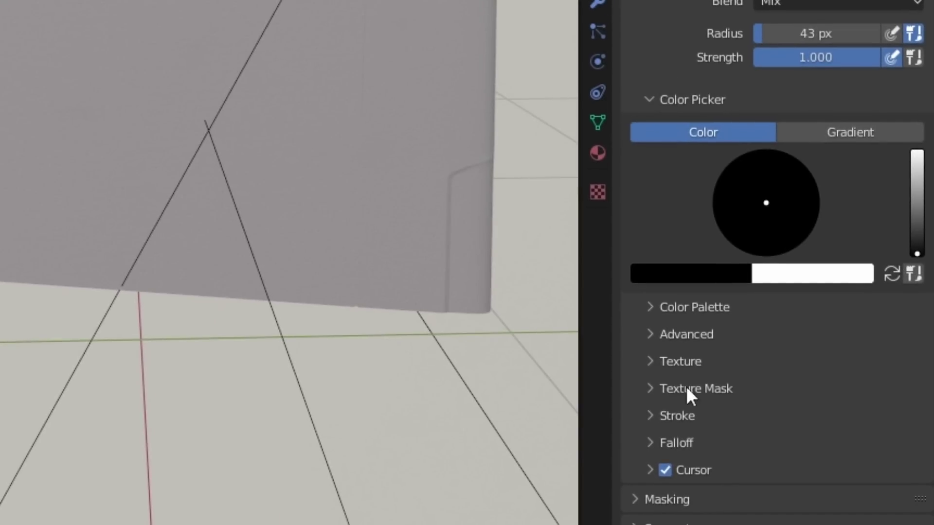
# Add a new texture to the brush's Texture Mask and set its type to Clouds
pyautogui.click(652, 388)
pyautogui.scroll(-6, 651, 386)
pyautogui.click(848, 246)
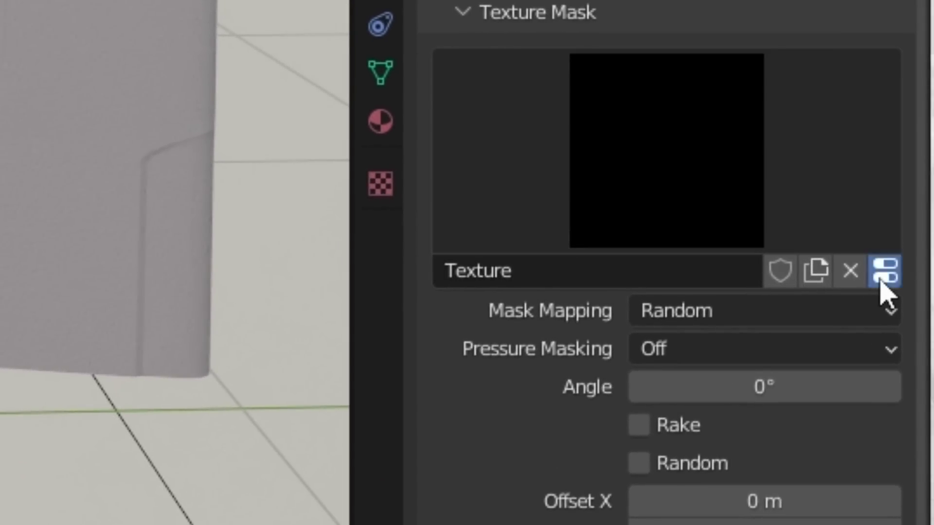
pyautogui.click(881, 282)
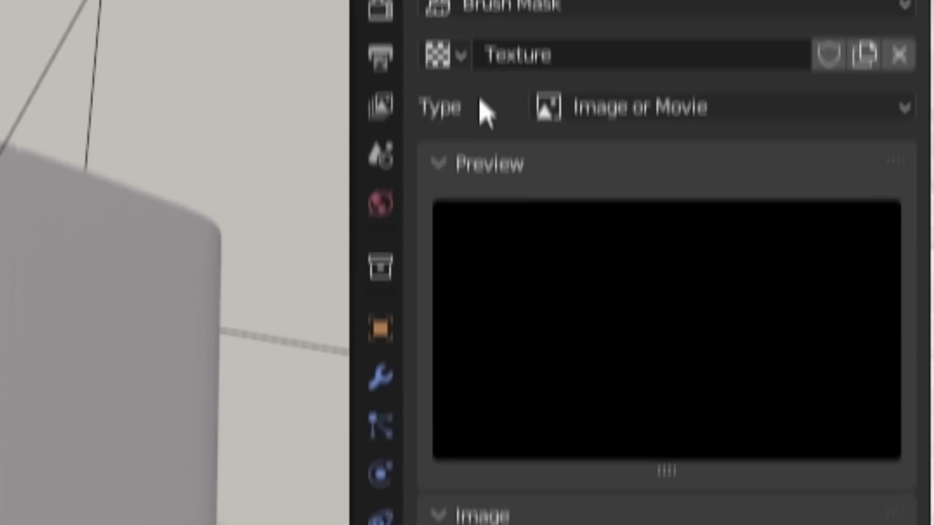
pyautogui.click(754, 141)
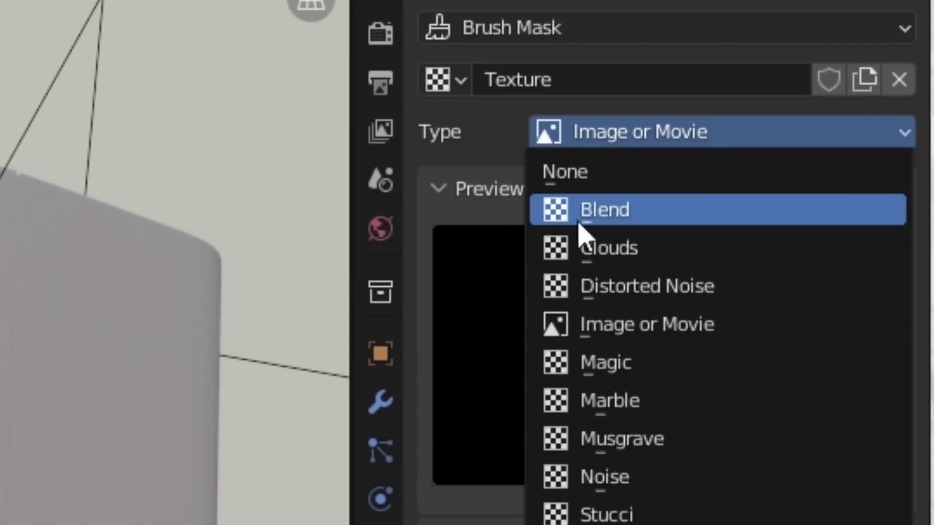
pyautogui.click(641, 257)
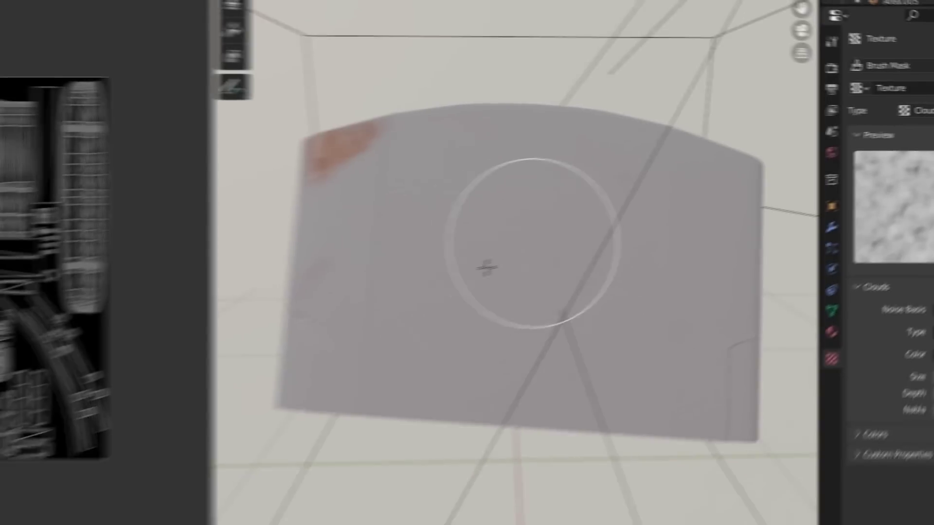
pyautogui.scroll(4, 382, 170)
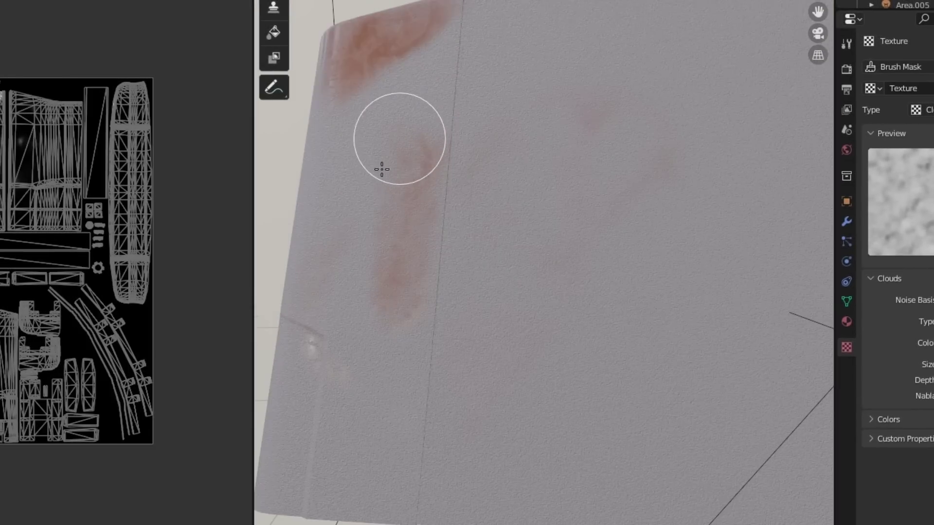